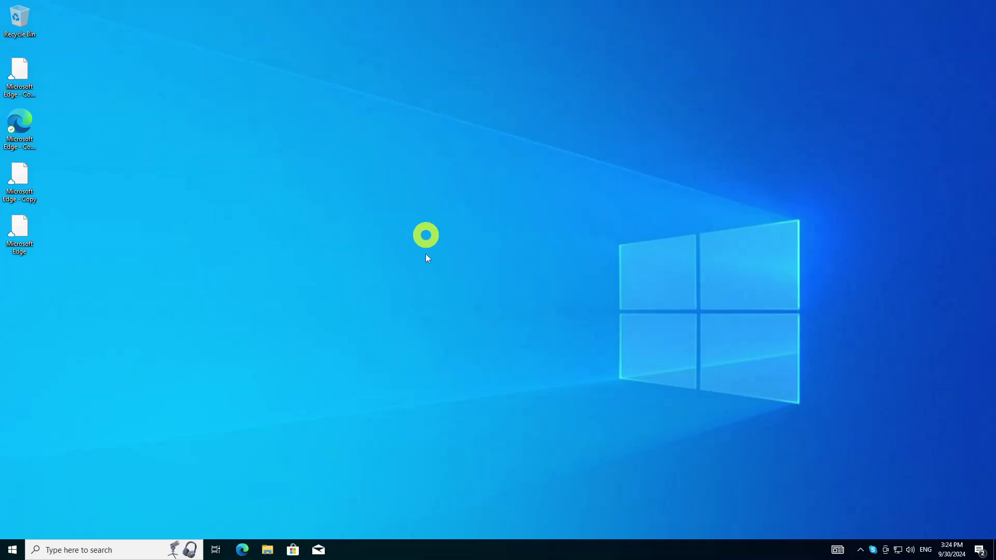
# Step: Open Disk Management by searching 'disk par' and maximize its window
pyautogui.click(11, 550)
pyautogui.write('disk')
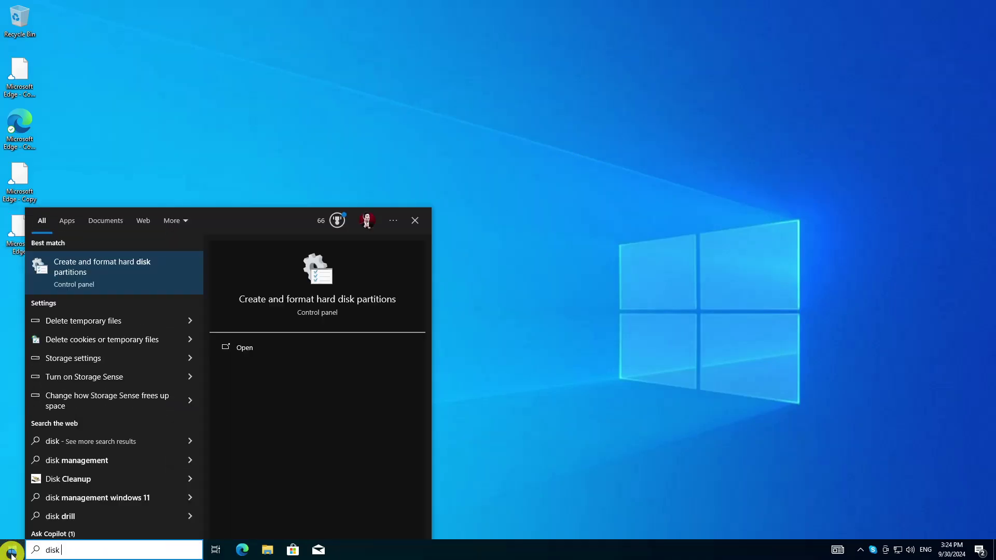
pyautogui.write(' par')
pyautogui.click(147, 271)
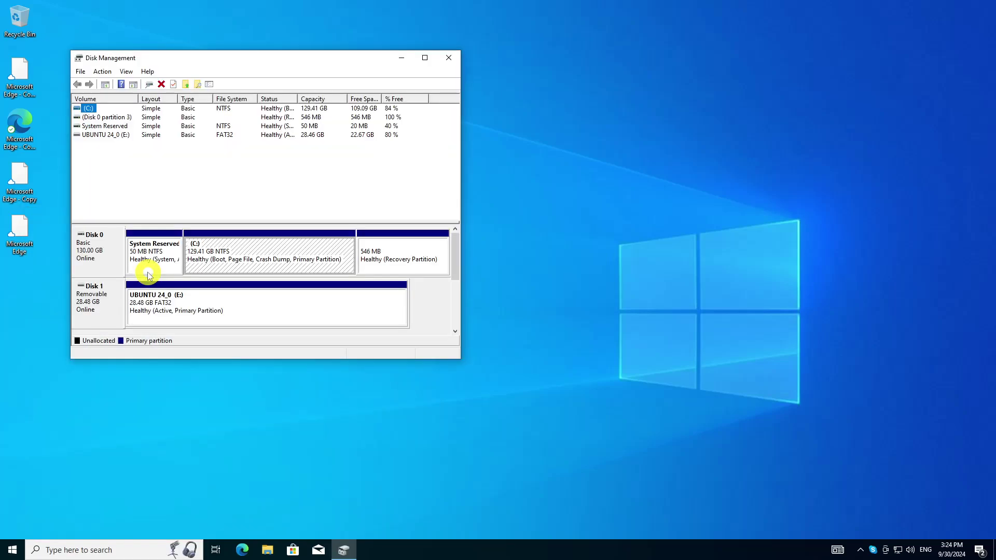
pyautogui.click(426, 59)
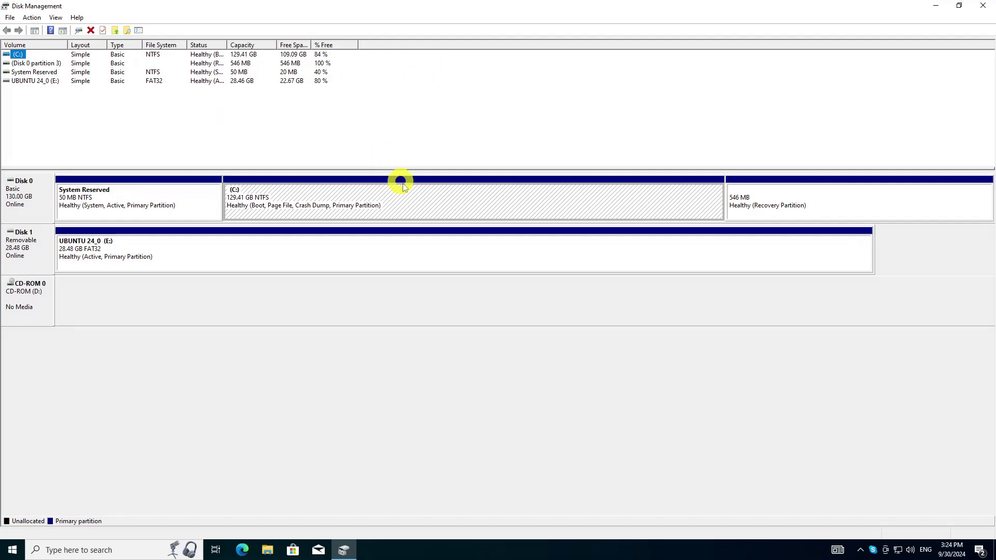
# Step: Shrink the C: volume by 80660 MB, leaving 78.77 GB of unallocated space
pyautogui.rightClick(418, 196)
pyautogui.click(461, 279)
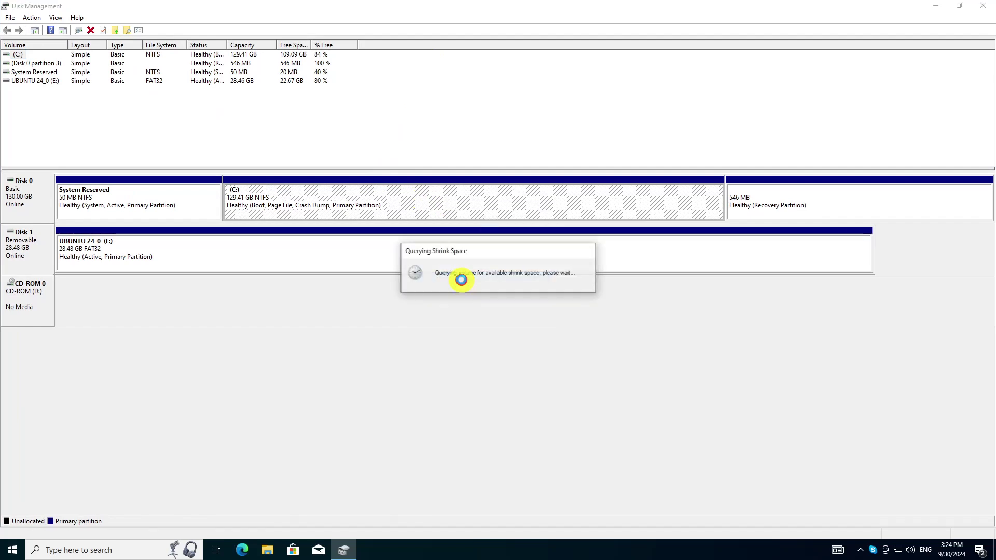
pyautogui.click(551, 244)
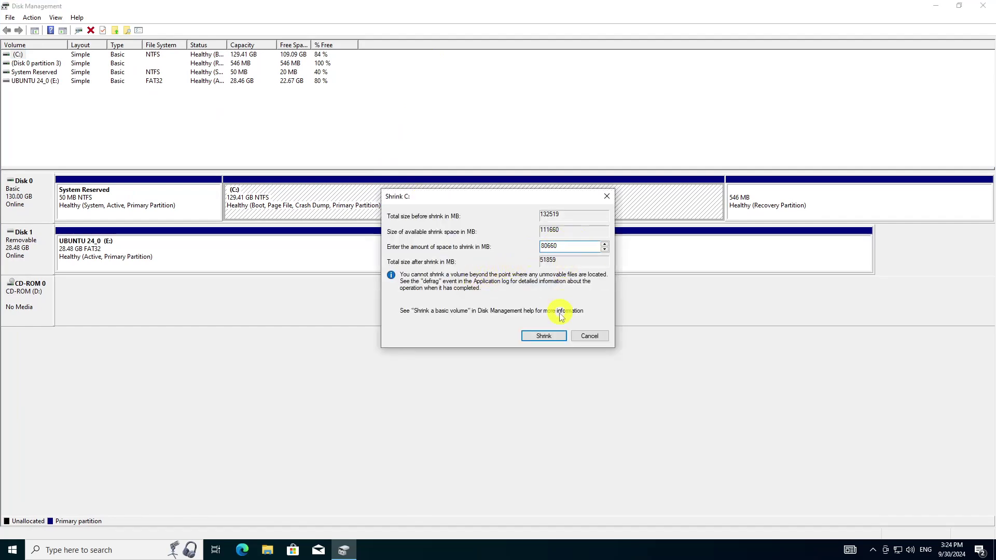
pyautogui.click(544, 336)
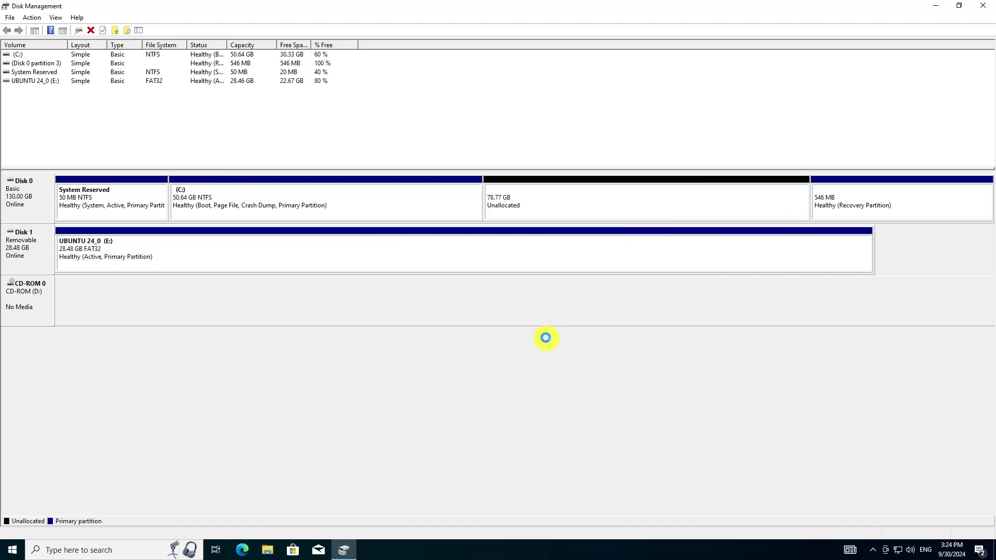
pyautogui.click(563, 205)
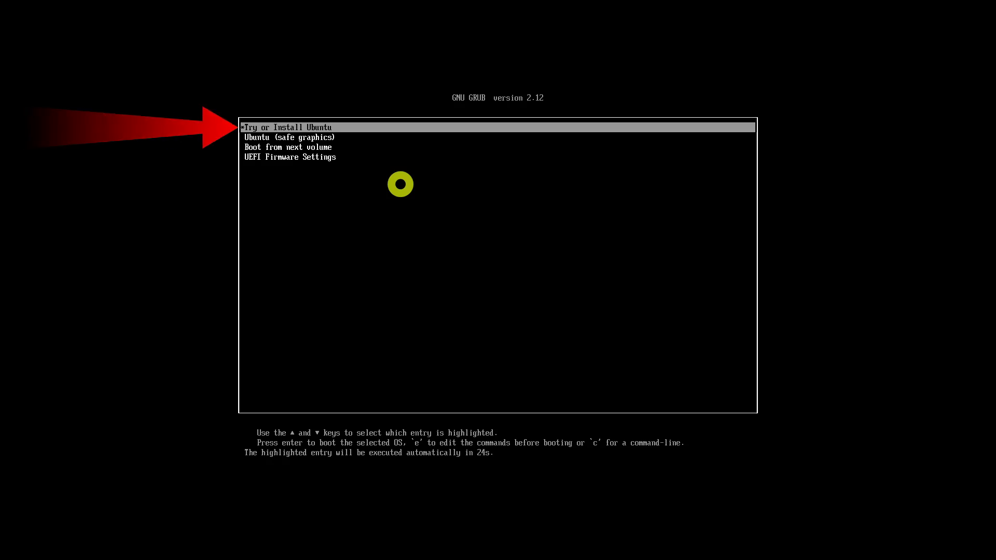
# Step: Boot the 'Try or Install Ubuntu' entry from the GRUB menu
pyautogui.press('Return')
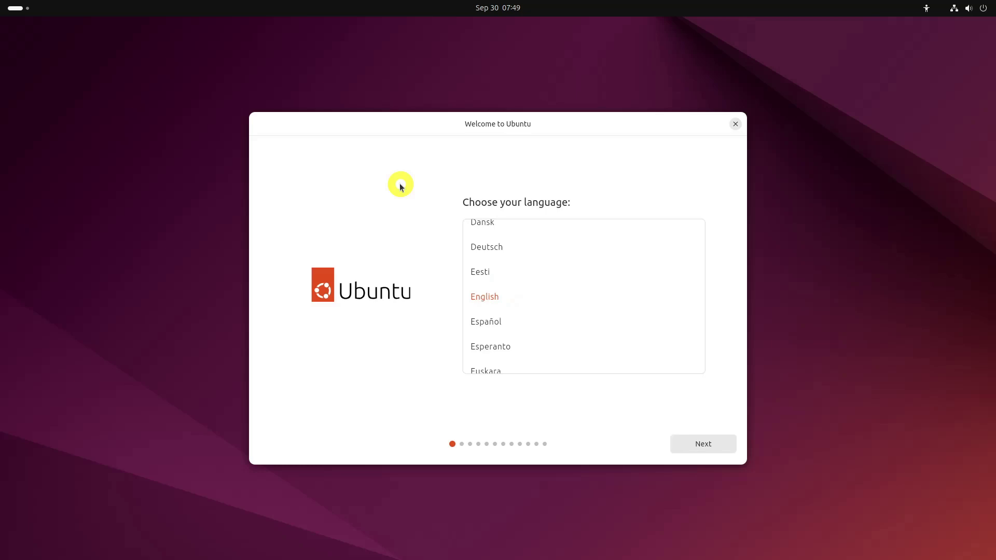
# Step: Keep English, the English (US) keyboard, interactive install and default app selection
pyautogui.click(695, 441)
pyautogui.click(699, 447)
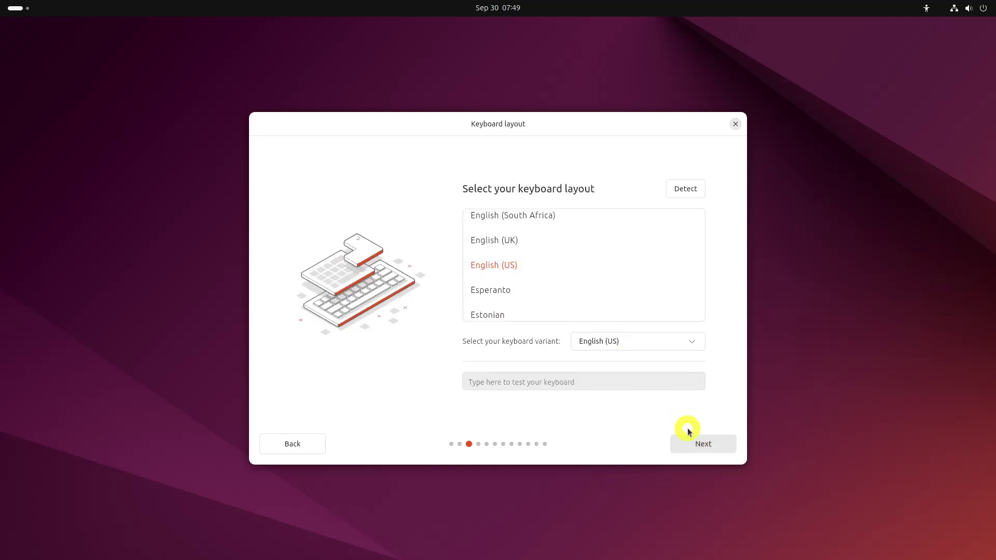
pyautogui.click(698, 444)
pyautogui.click(691, 438)
pyautogui.click(701, 449)
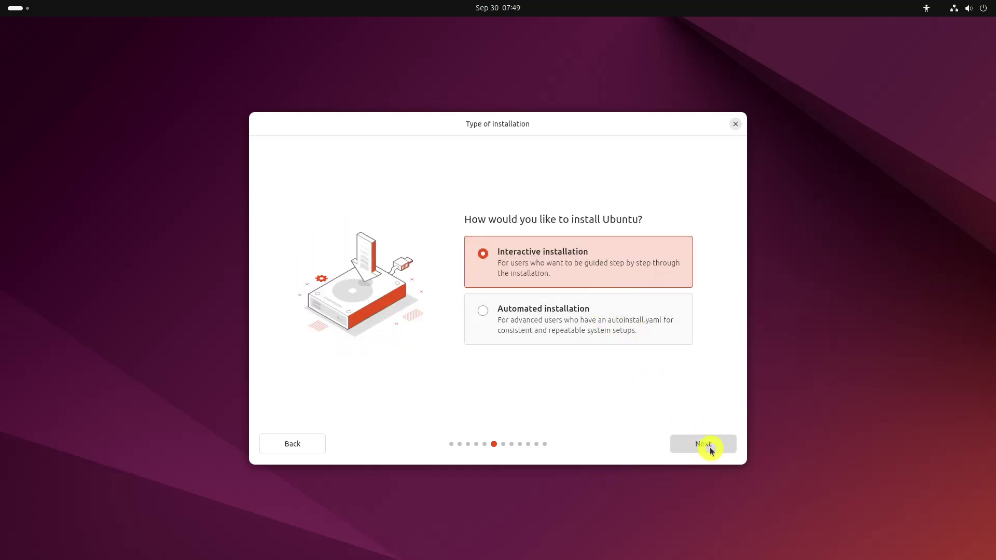
pyautogui.click(711, 449)
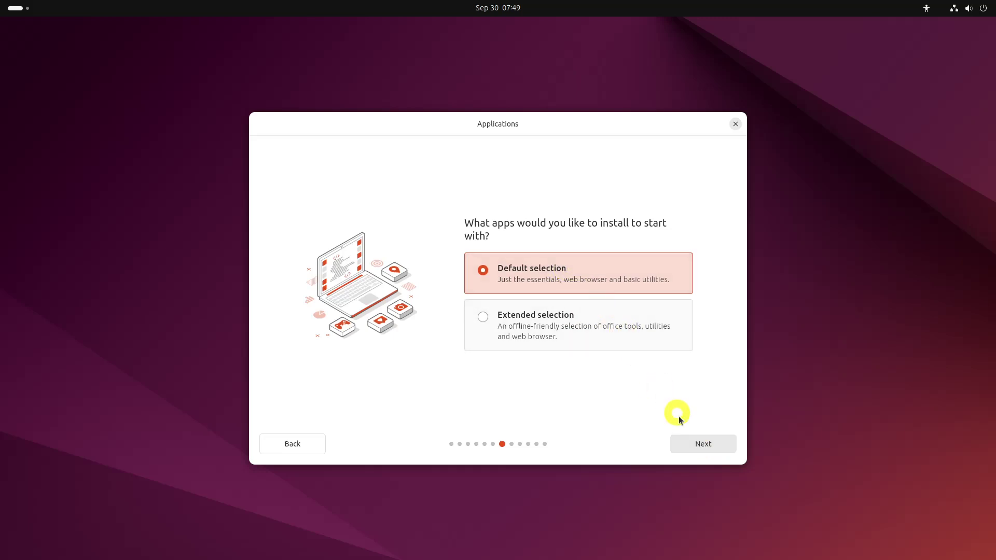
pyautogui.click(702, 445)
# Step: Skip the optimisation options and choose Manual installation to partition by hand
pyautogui.click(711, 445)
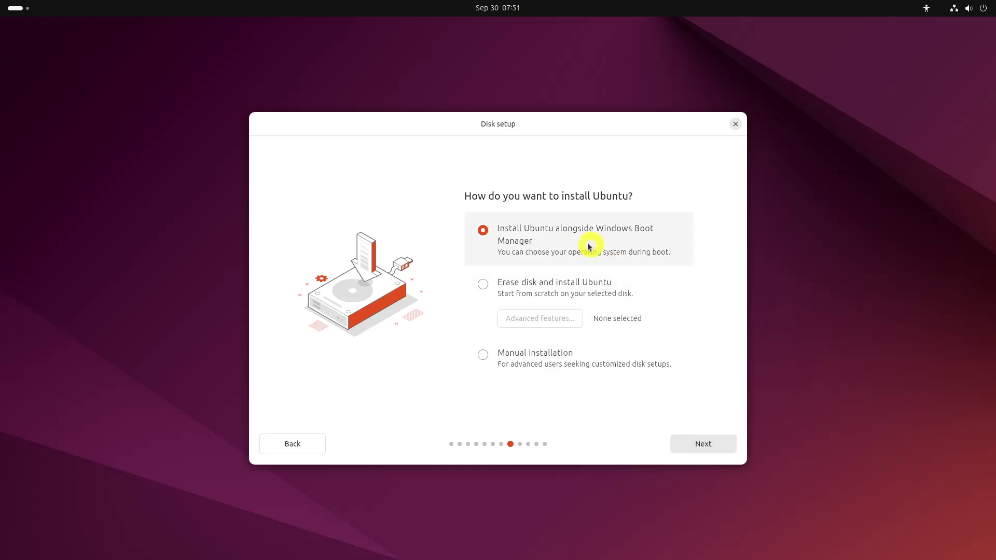
pyautogui.click(556, 356)
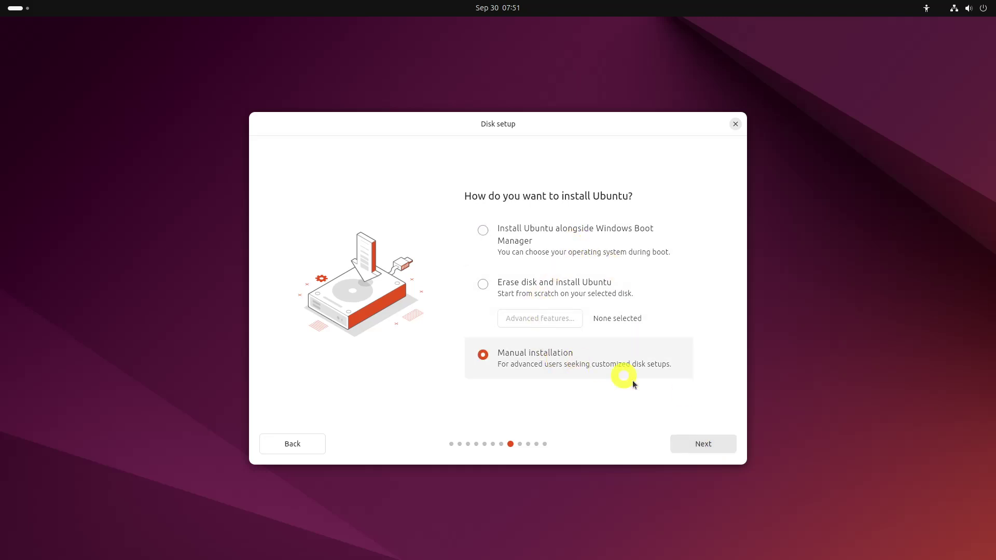
pyautogui.click(708, 445)
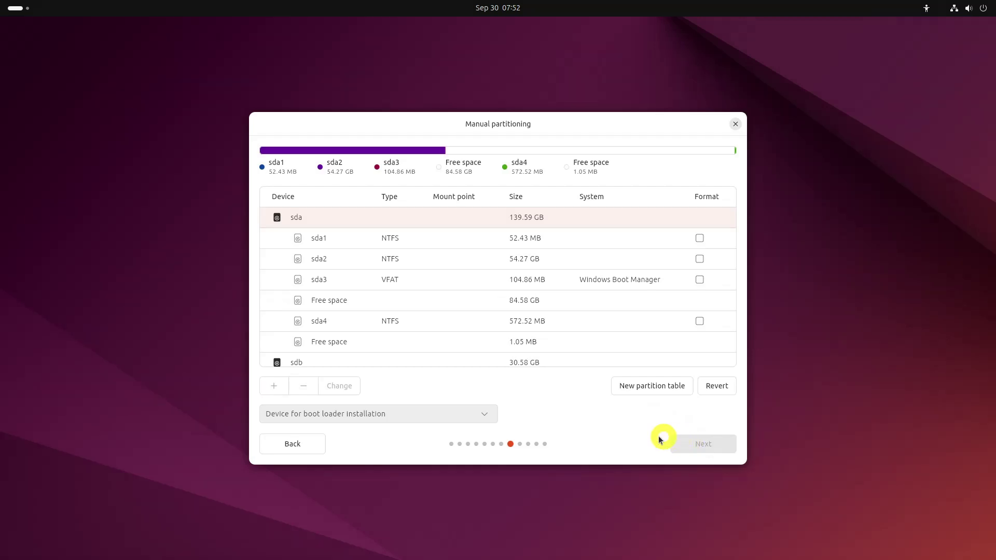
# Step: Create a 17983 MB Ext4 root partition mounted at / from the 84.58 GB free space
pyautogui.click(385, 301)
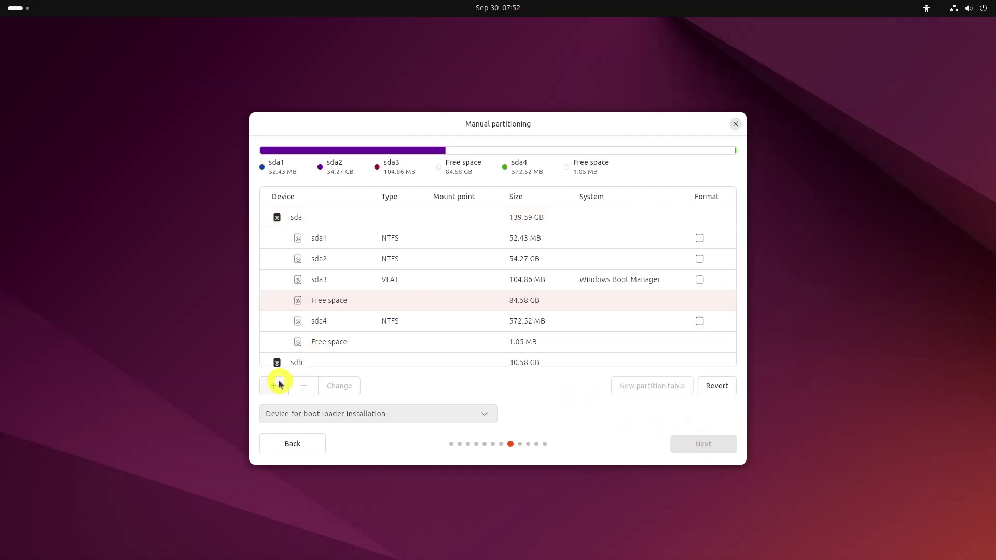
pyautogui.click(274, 387)
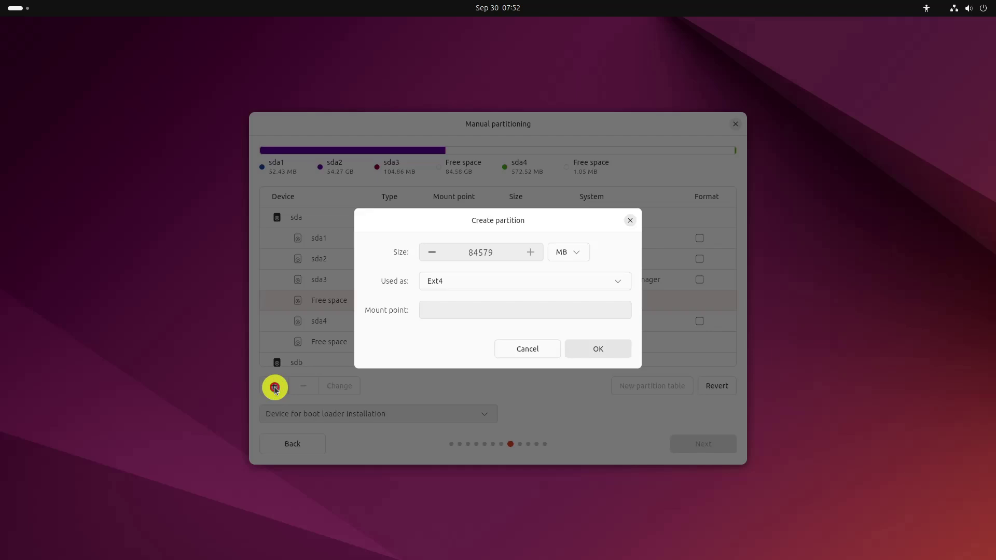
pyautogui.click(478, 252)
pyautogui.doubleClick(477, 252)
pyautogui.write('17983')
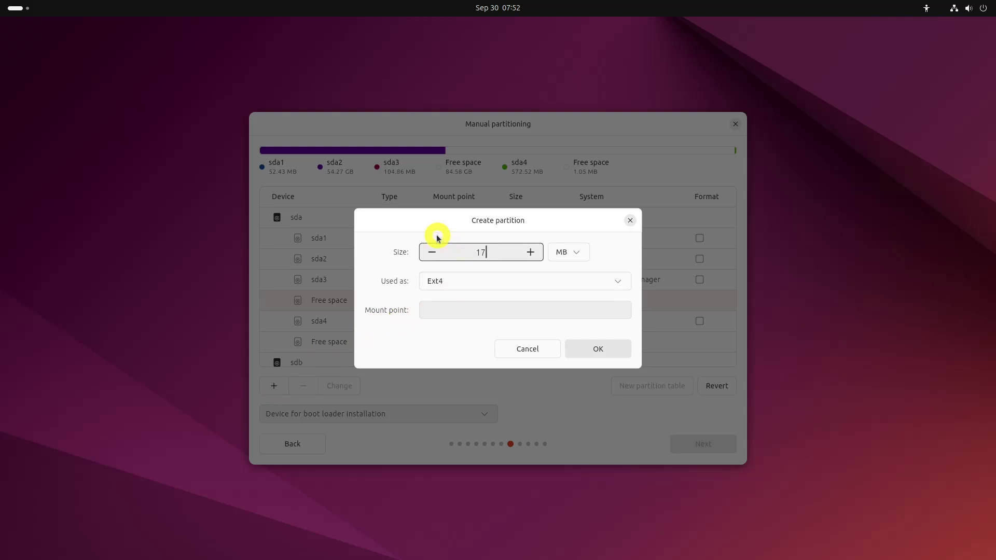
pyautogui.click(469, 312)
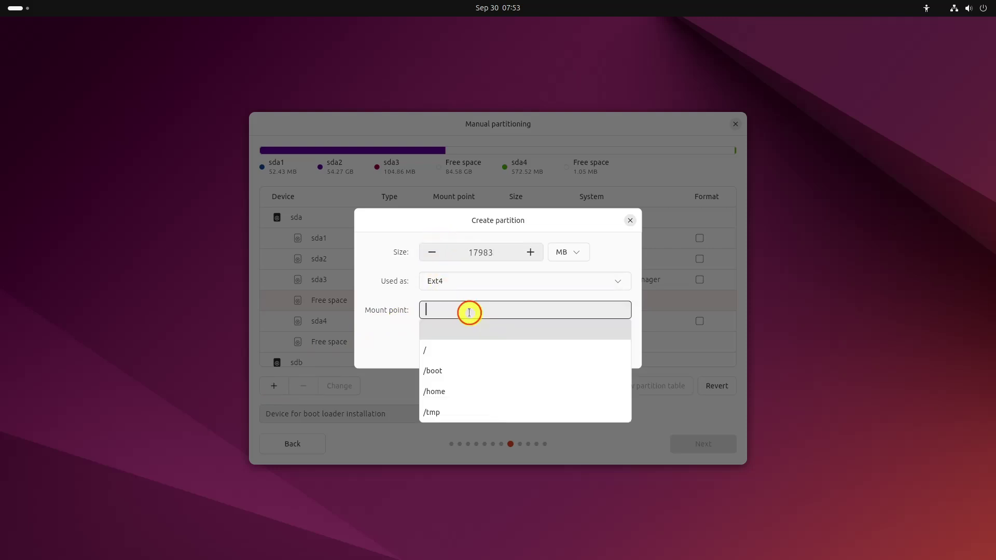
pyautogui.click(459, 354)
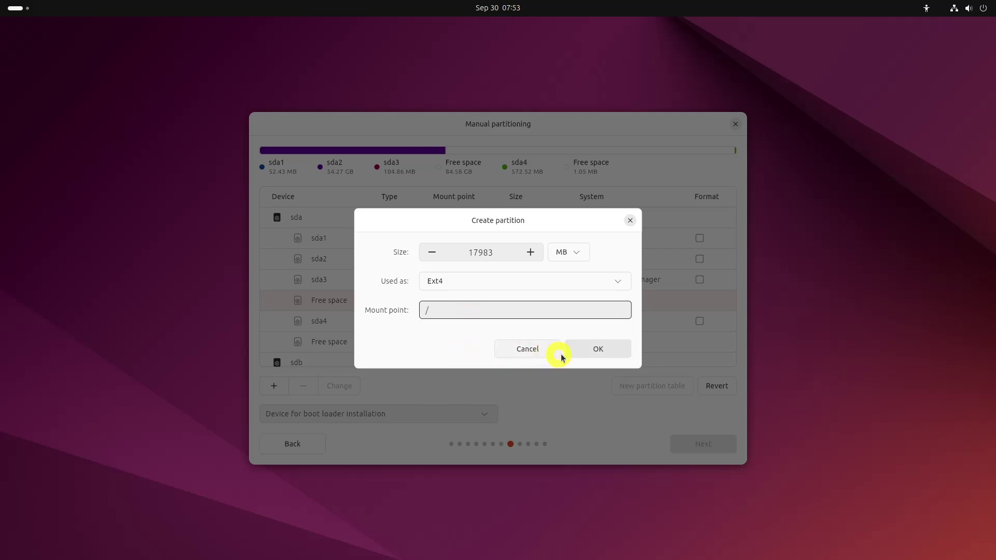
pyautogui.click(615, 352)
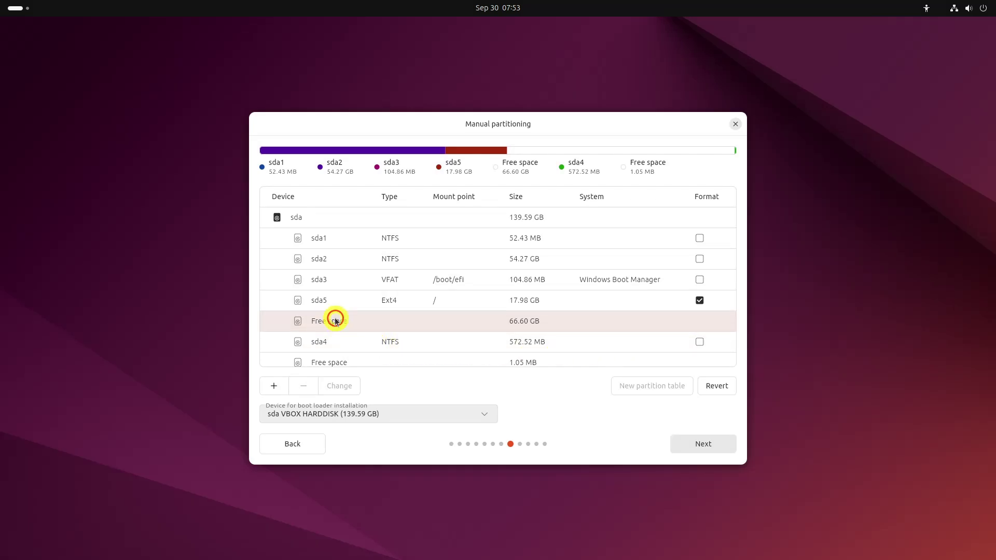
# Step: Add an 8000 MB partition used as Swap area in the remaining free space
pyautogui.click(275, 384)
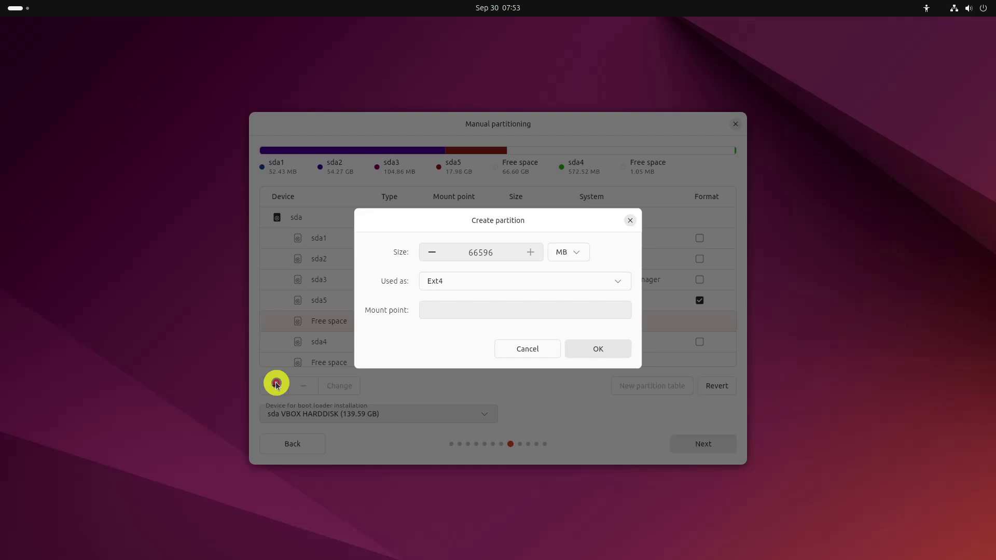
pyautogui.doubleClick(485, 253)
pyautogui.write('8000')
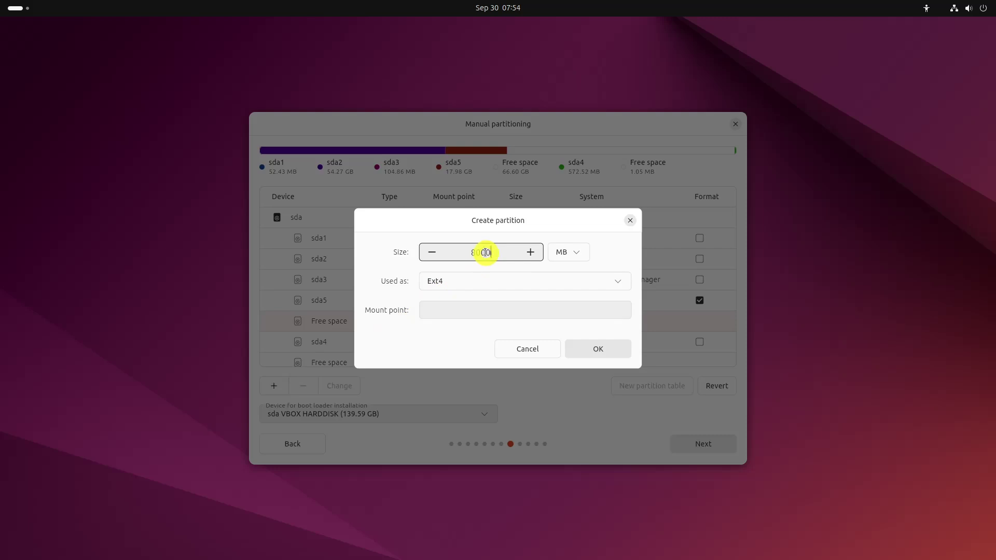
pyautogui.click(522, 286)
pyautogui.click(482, 366)
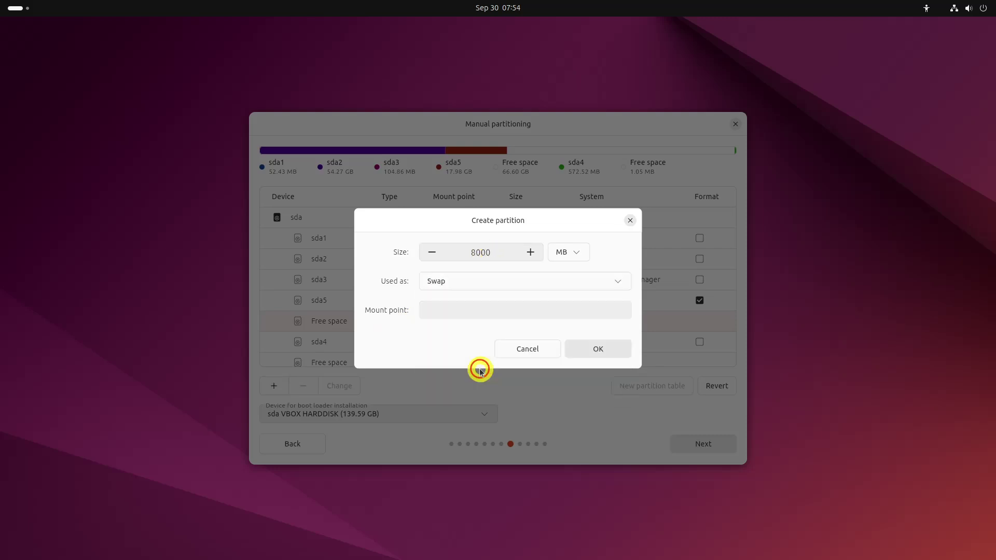
pyautogui.click(581, 348)
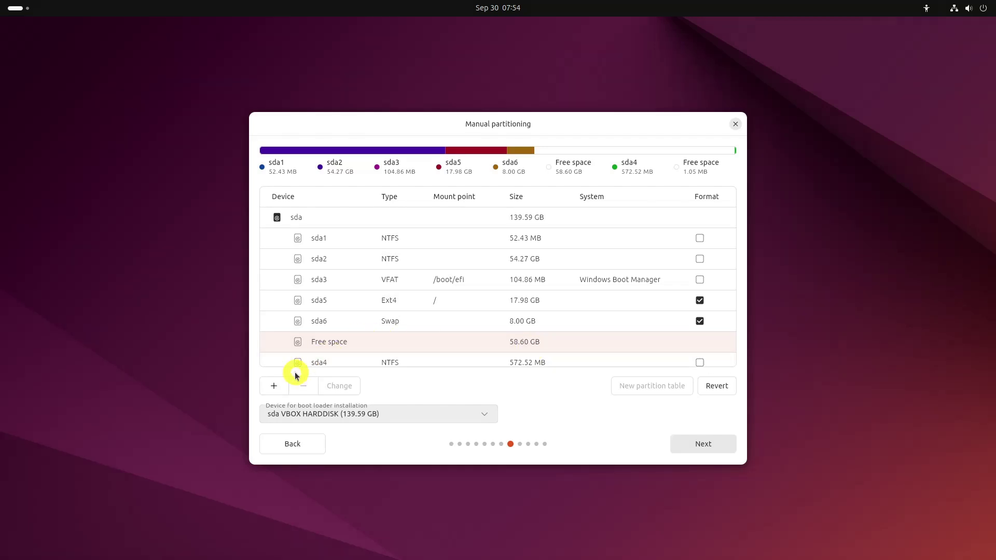
# Step: Create a partition mounted at /home from the last 58.60 GB of free space
pyautogui.click(280, 385)
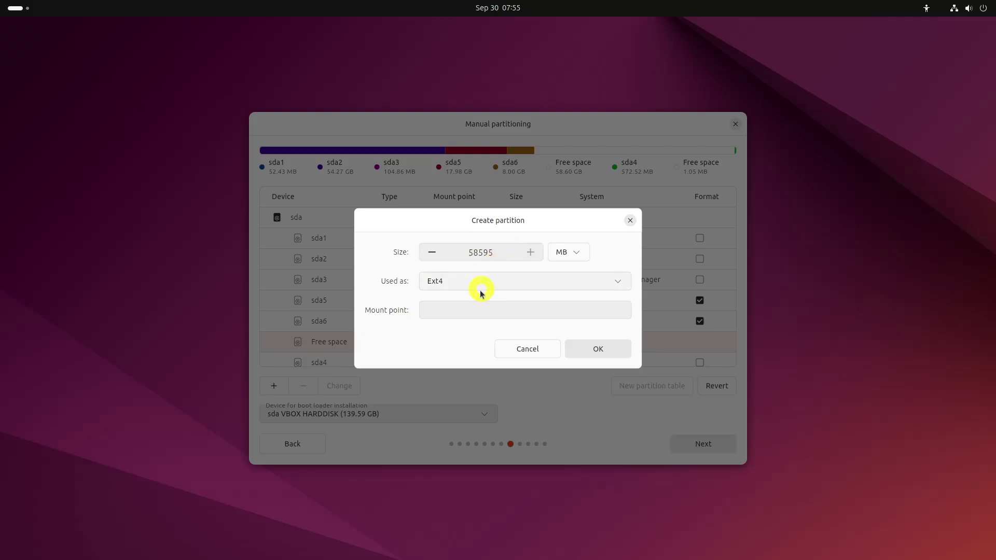
pyautogui.click(468, 309)
pyautogui.click(458, 391)
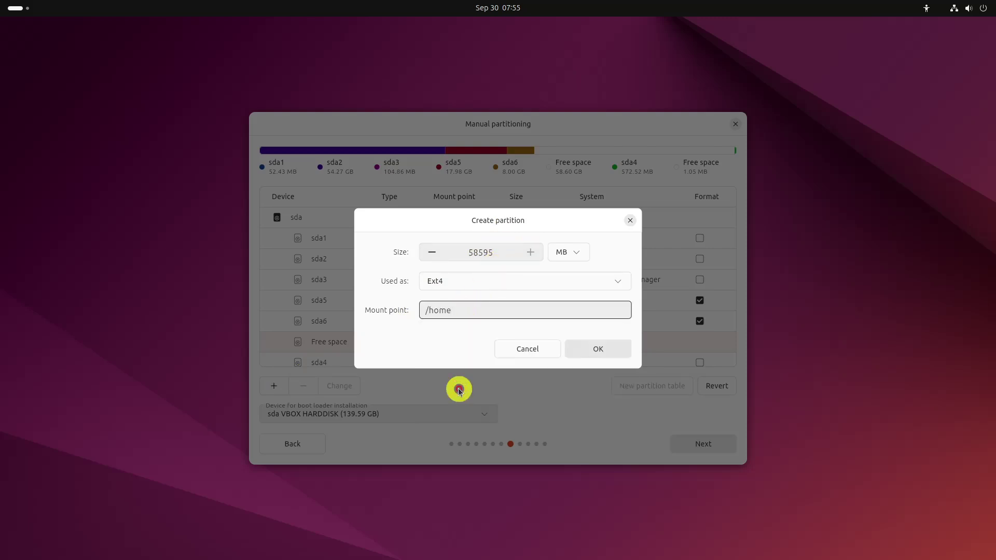
pyautogui.click(602, 350)
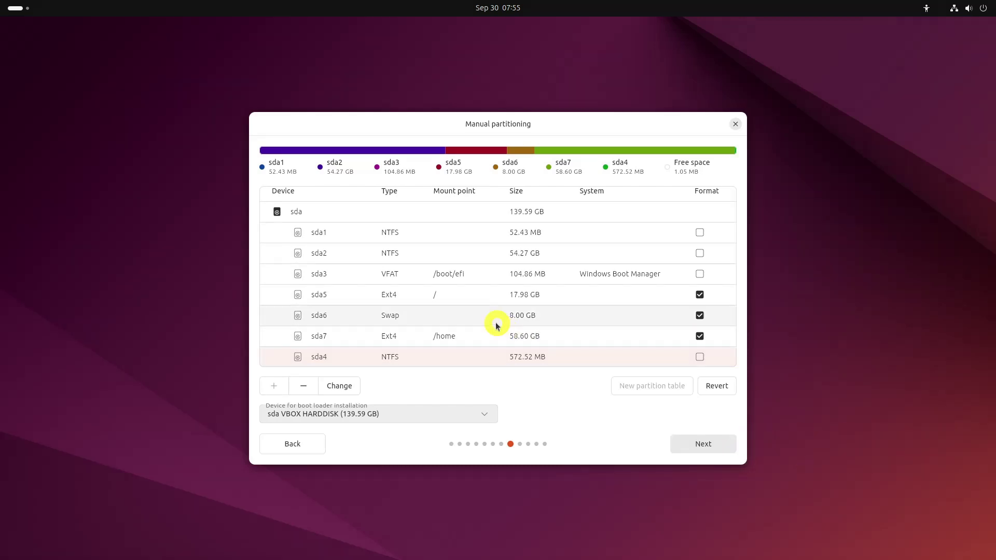
# Step: Review the sda7 and sda5 partition rows and accept the layout
pyautogui.click(413, 329)
pyautogui.click(413, 292)
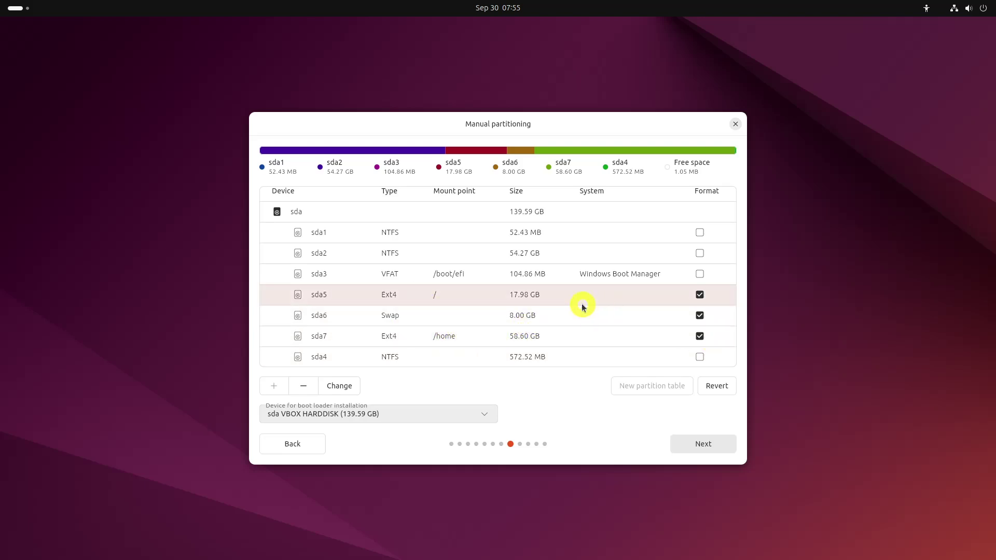
pyautogui.click(495, 334)
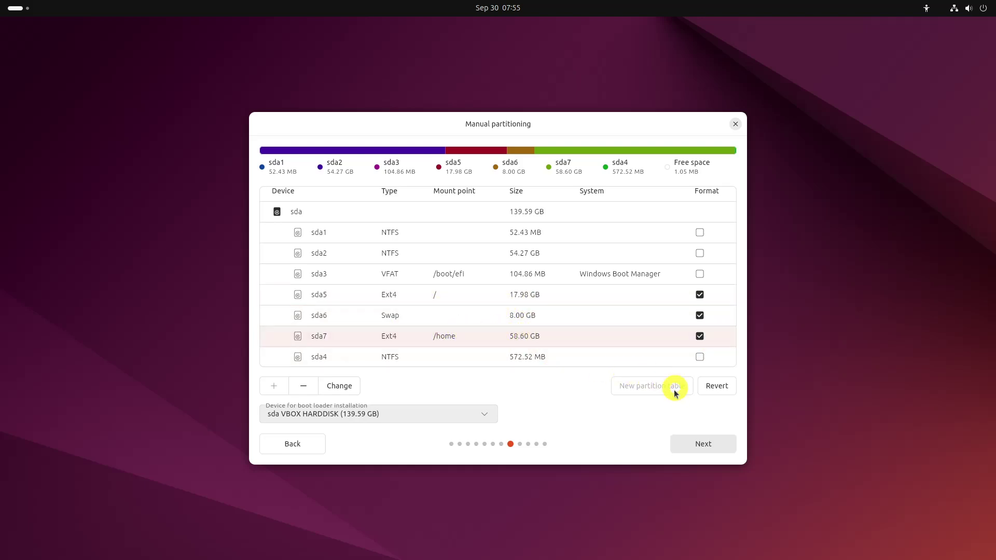
pyautogui.click(697, 445)
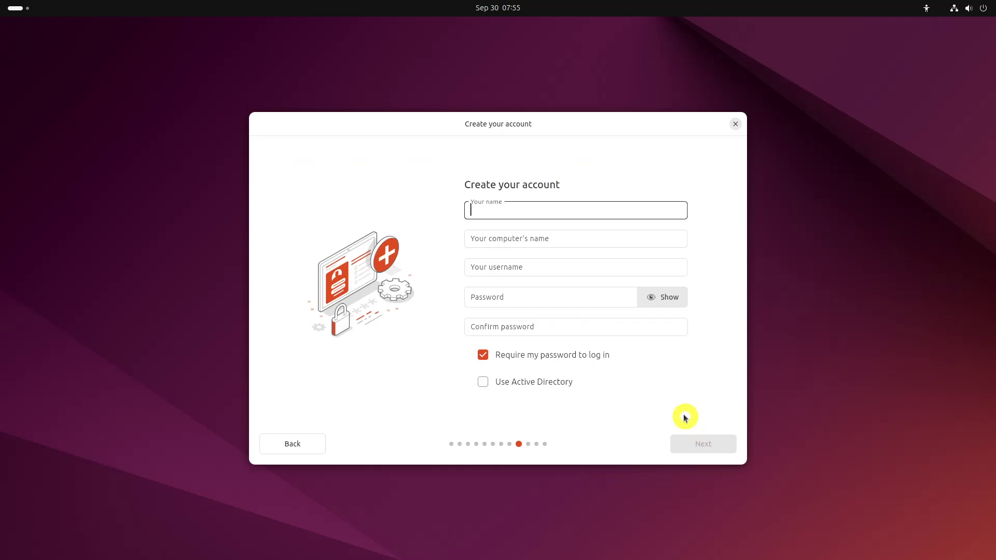
# Step: Enter the user's full name and set the computer name to ubuntu
pyautogui.write('Mark Viu')
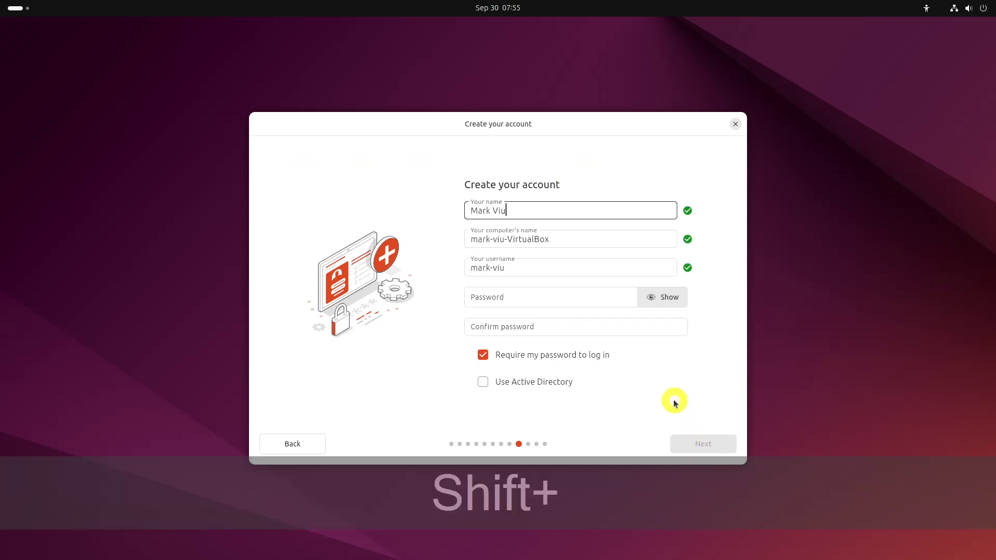
pyautogui.press('BackSpace')
pyautogui.write('ncent Band')
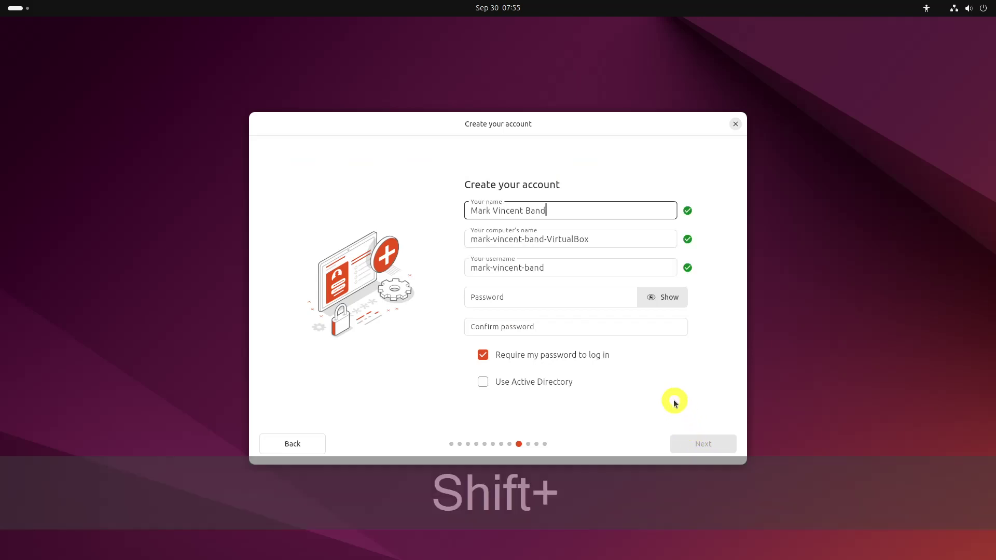
pyautogui.write('ibas')
pyautogui.press('Tab')
pyautogui.write('ubuntu')
# Step: Enter the username and a matching password in both password fields, then continue
pyautogui.press('Tab')
pyautogui.press('Tab')
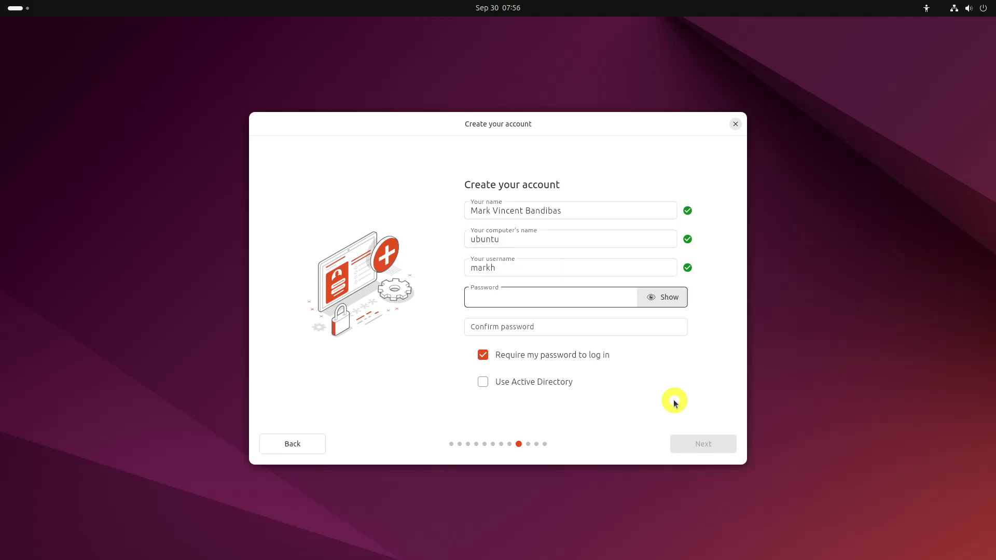
pyautogui.press('Tab')
pyautogui.click(698, 445)
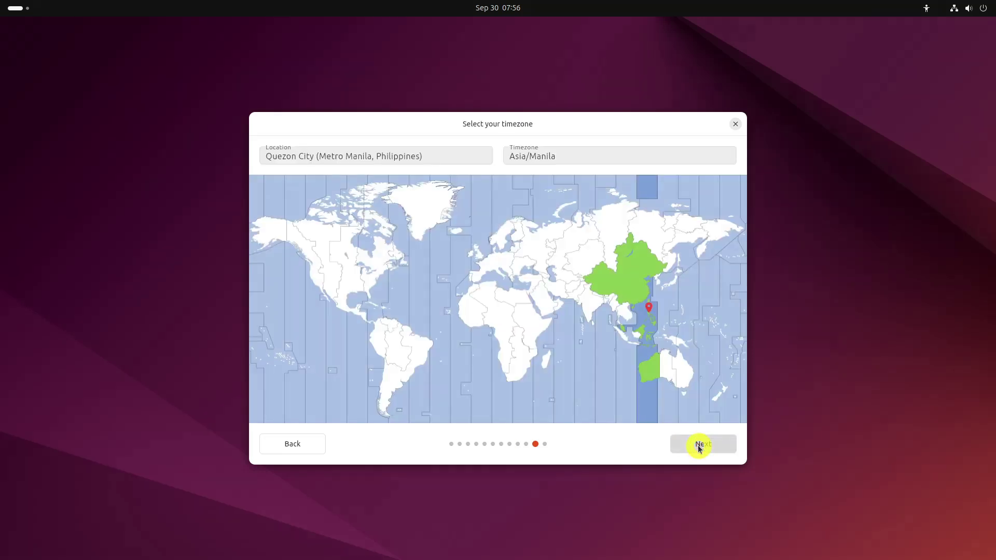
# Step: Accept Asia/Manila, start the install, glance at the log, then choose Restart now
pyautogui.click(701, 443)
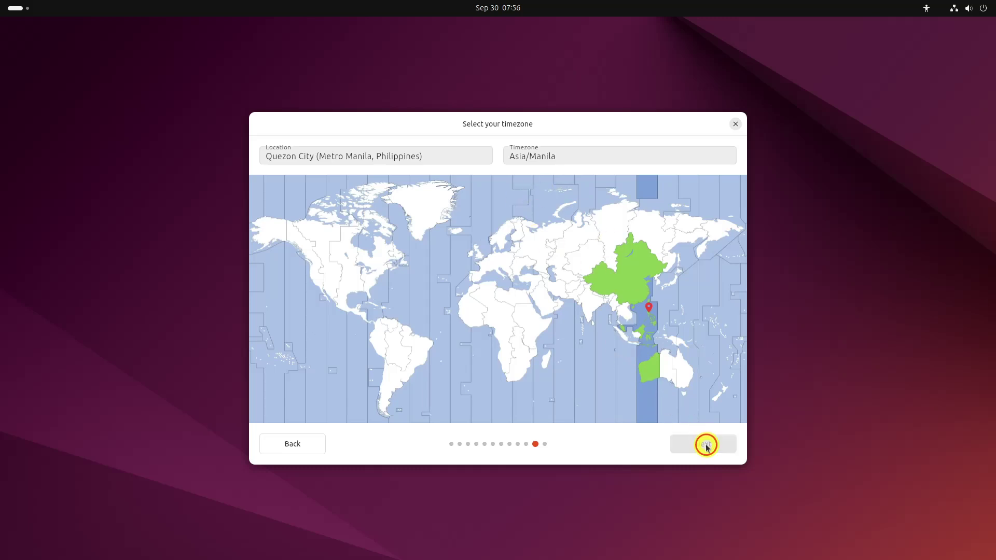
pyautogui.click(704, 445)
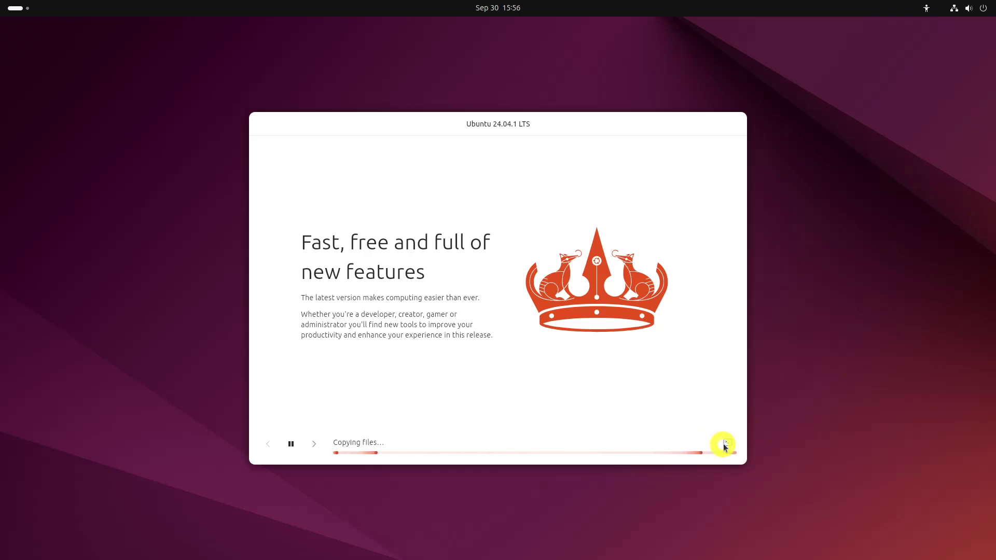
pyautogui.click(726, 443)
pyautogui.click(727, 445)
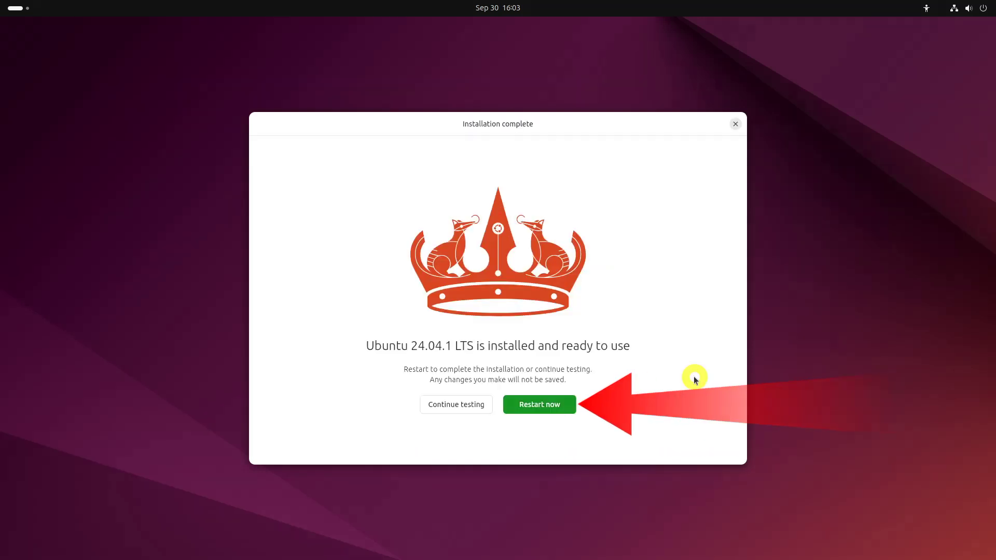
pyautogui.click(545, 402)
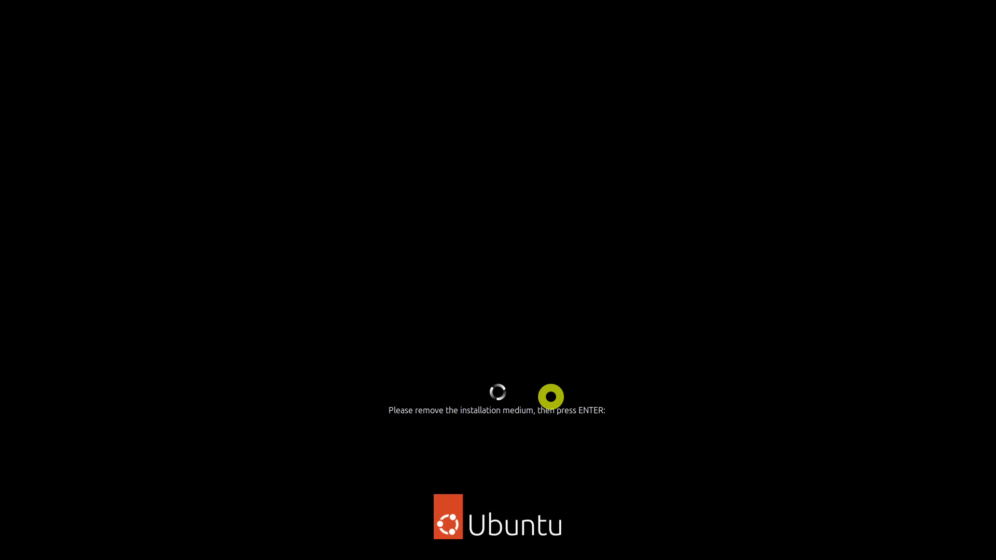
# Step: Boot Ubuntu from GRUB after checking the Windows Boot Manager entry, and log in
pyautogui.press('Return')
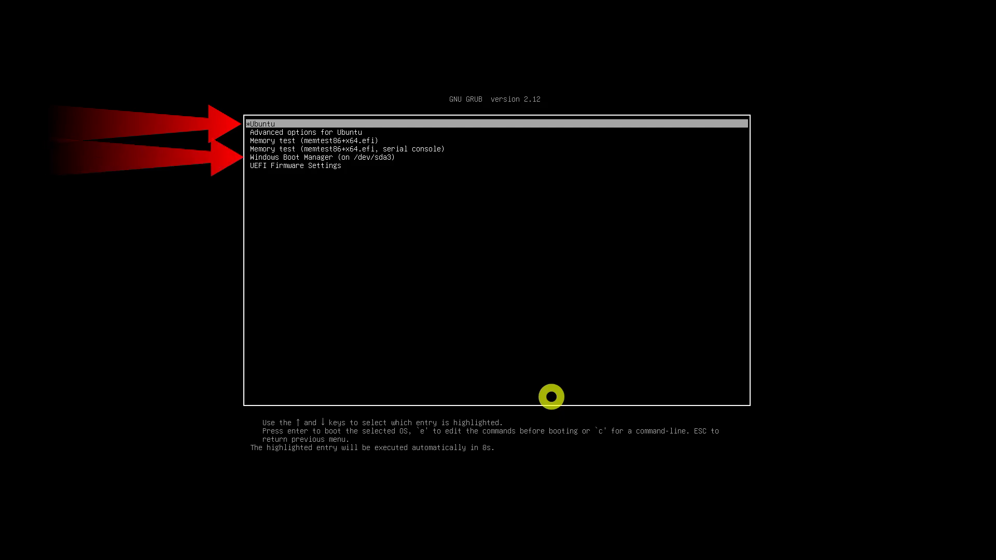
pyautogui.press('Down')
pyautogui.press('Down')
pyautogui.press('Down')
pyautogui.press('Down')
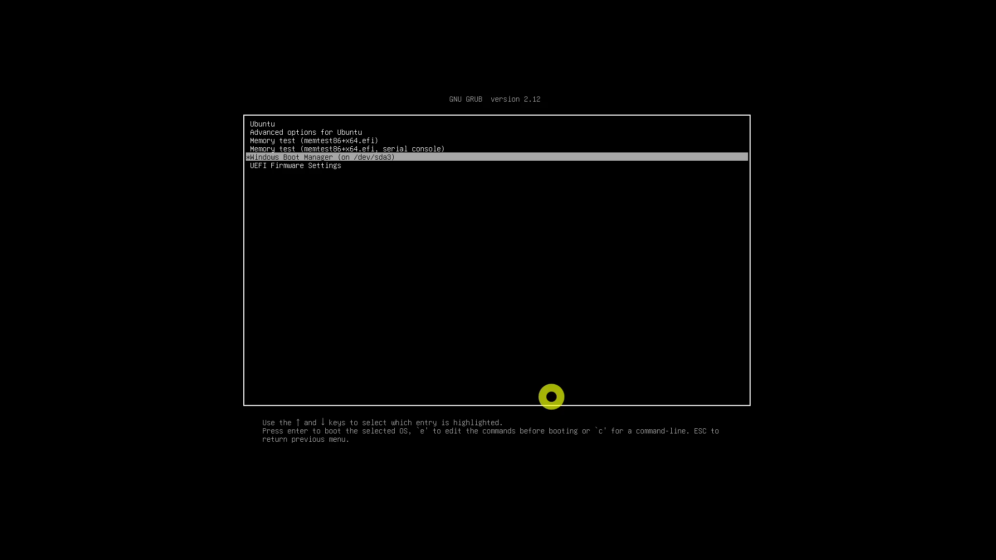
pyautogui.press('Up')
pyautogui.press('Up')
pyautogui.press('Up')
pyautogui.press('Up')
pyautogui.press('Return')
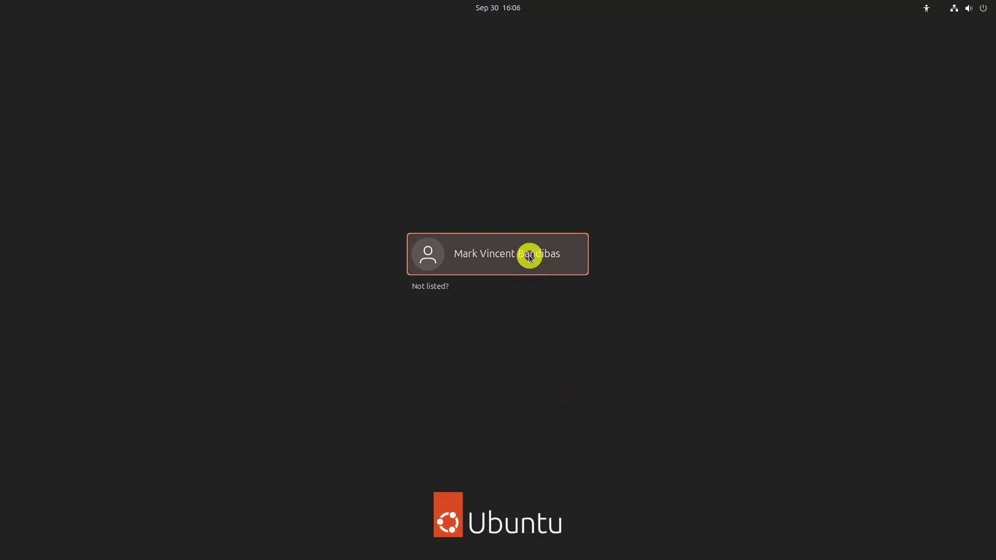
pyautogui.click(529, 254)
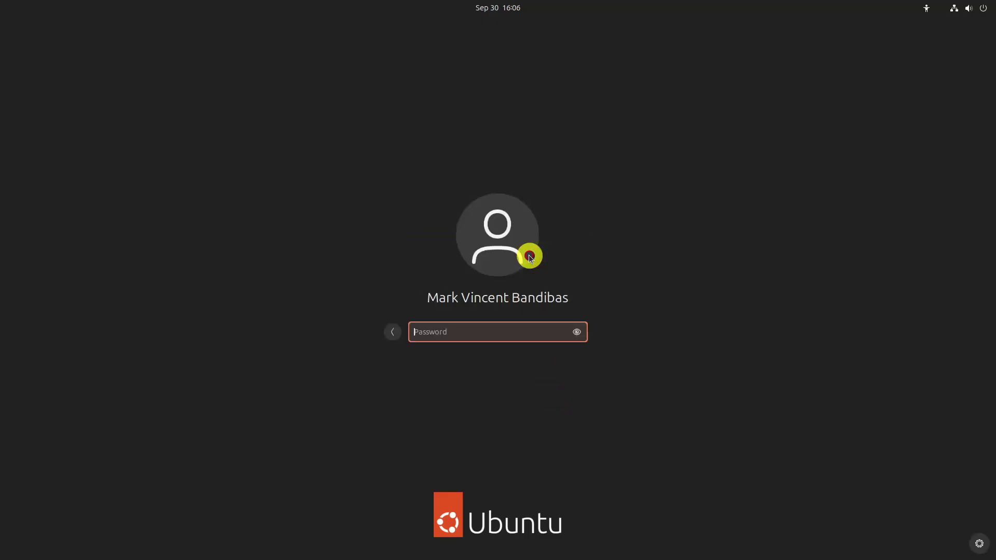
pyautogui.write('1')
pyautogui.press('Return')
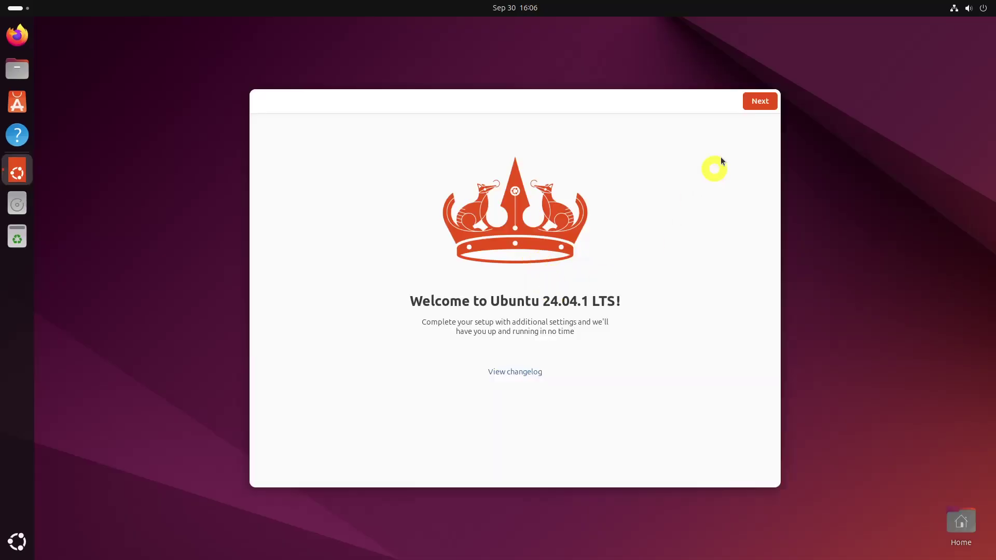
# Step: Complete the welcome setup declining system-data sharing, then show all apps
pyautogui.click(770, 100)
pyautogui.click(770, 99)
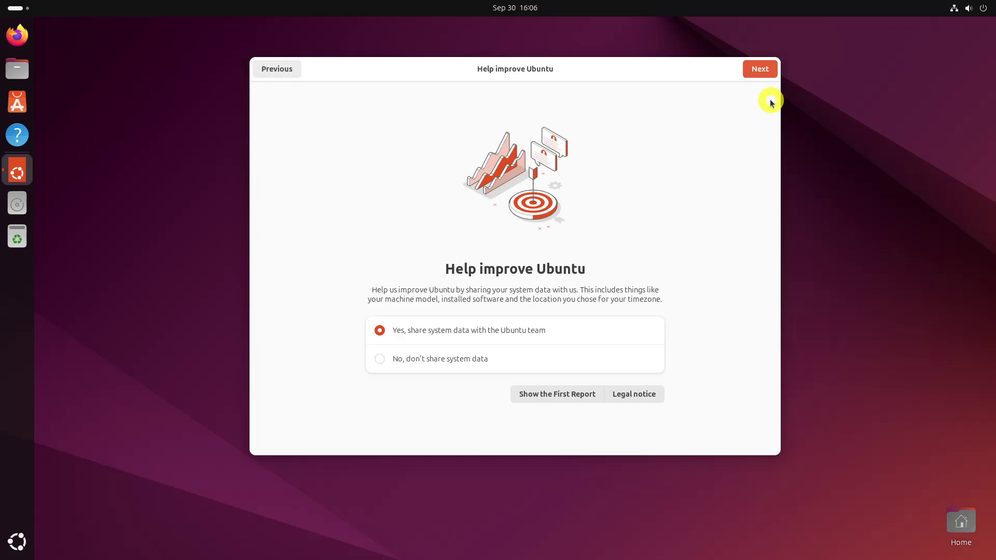
pyautogui.click(459, 357)
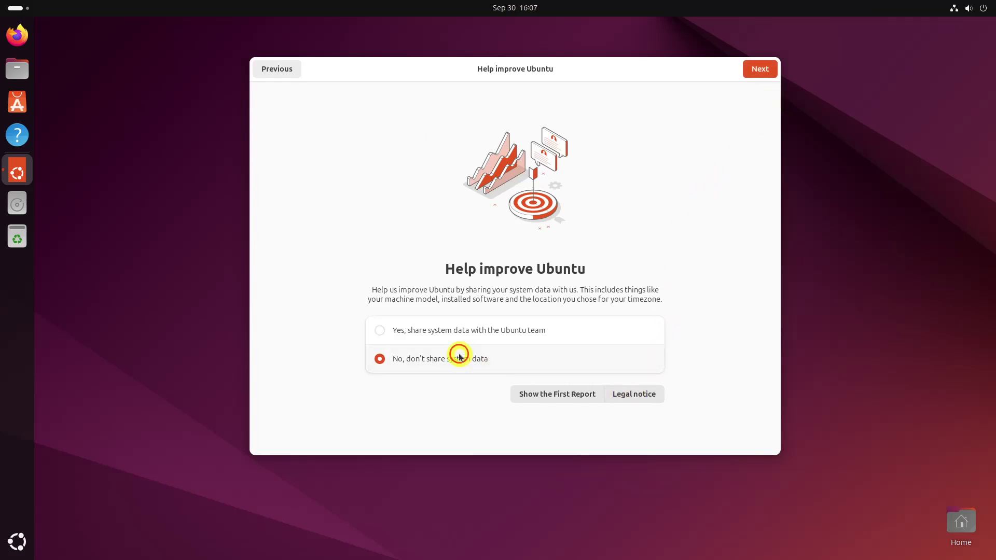
pyautogui.click(761, 69)
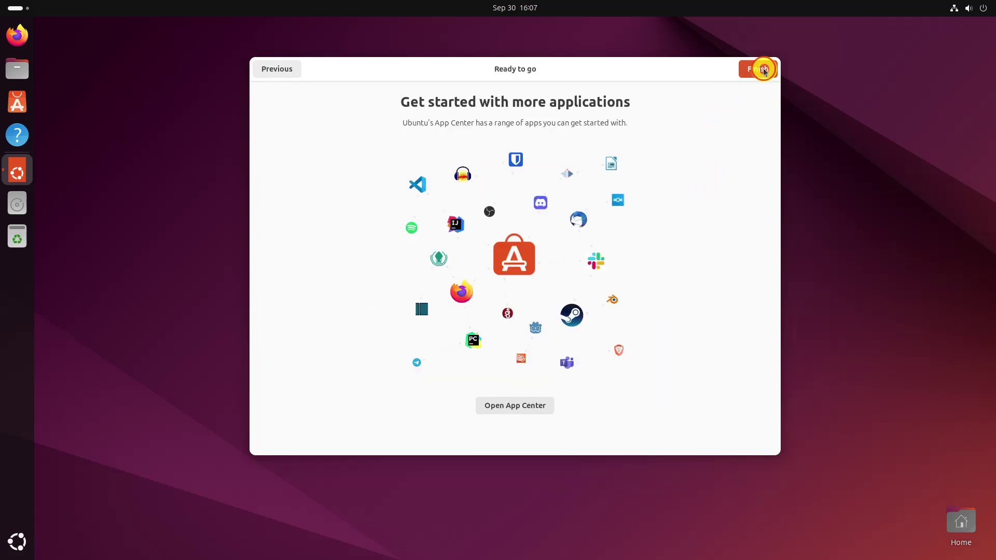
pyautogui.click(763, 70)
pyautogui.click(19, 537)
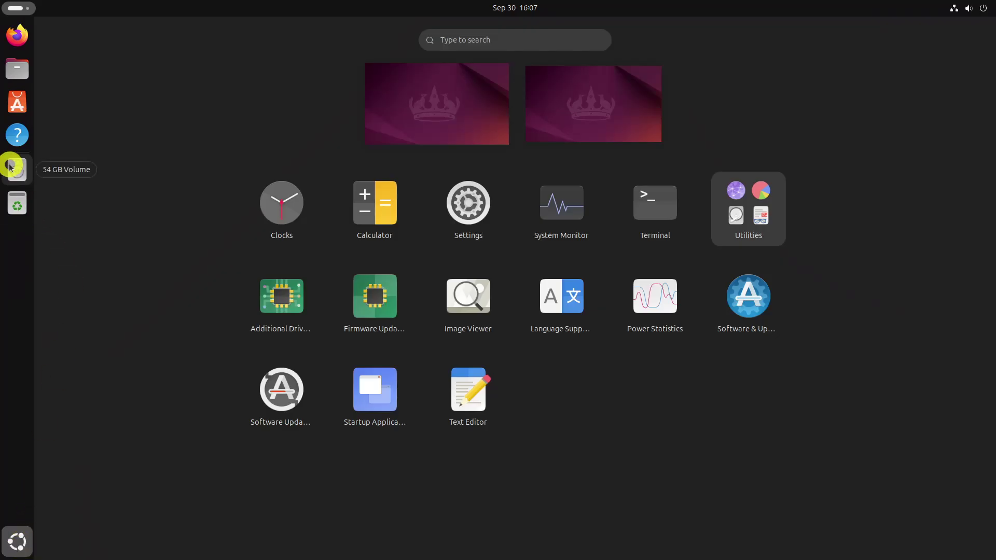
# Step: Open and close the home folder in Files, then toggle the app overview
pyautogui.click(19, 71)
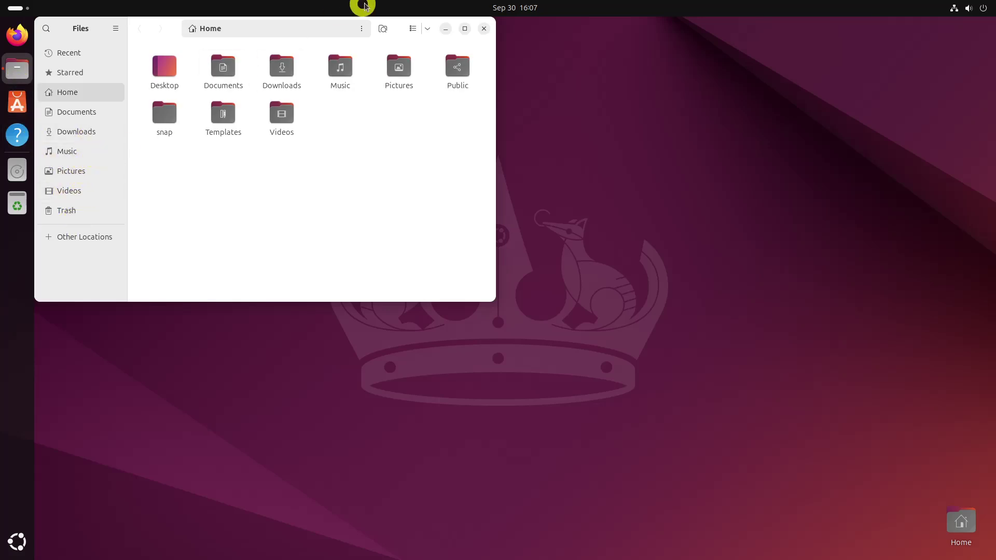
pyautogui.click(484, 28)
pyautogui.click(15, 550)
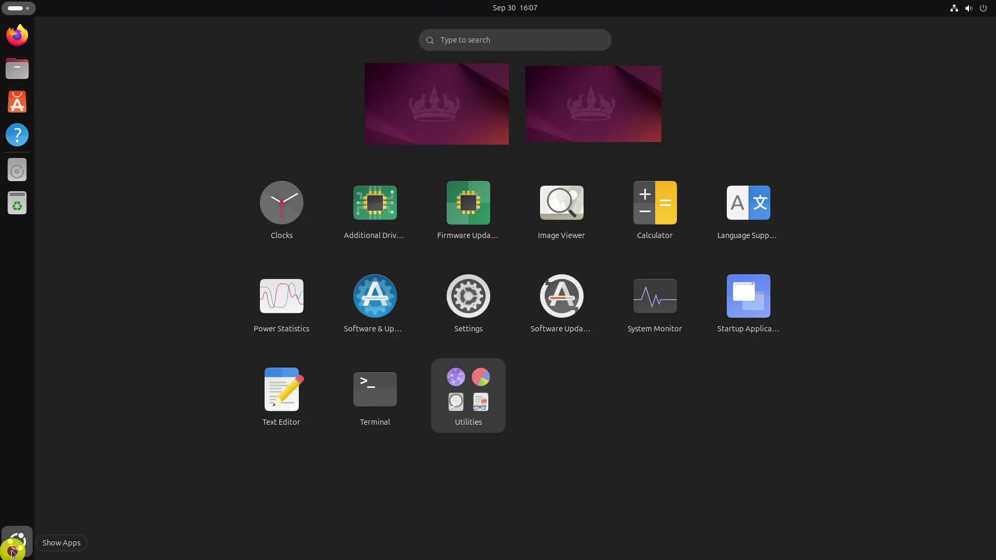
pyautogui.click(13, 551)
# Step: Restart the computer from the top-right power menu and confirm
pyautogui.click(983, 8)
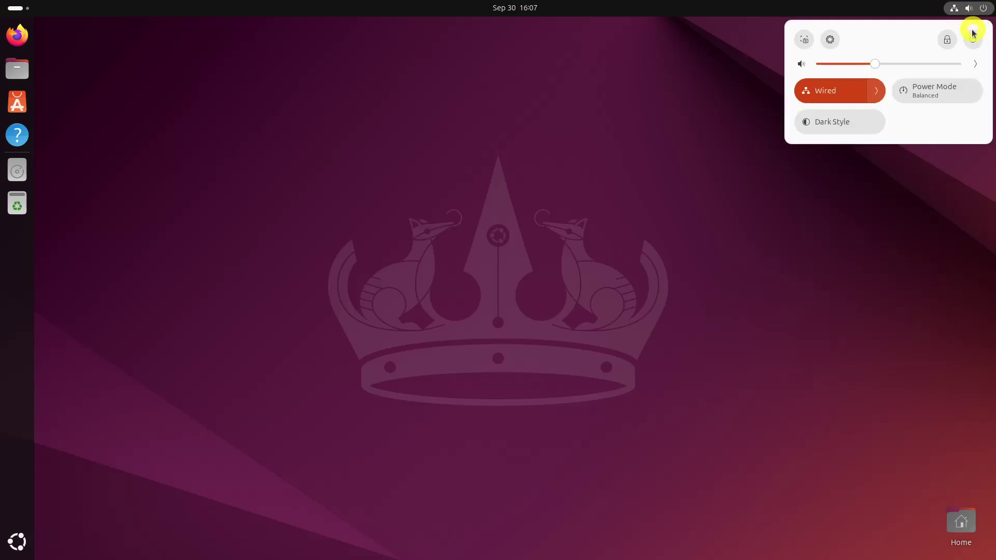
pyautogui.click(973, 37)
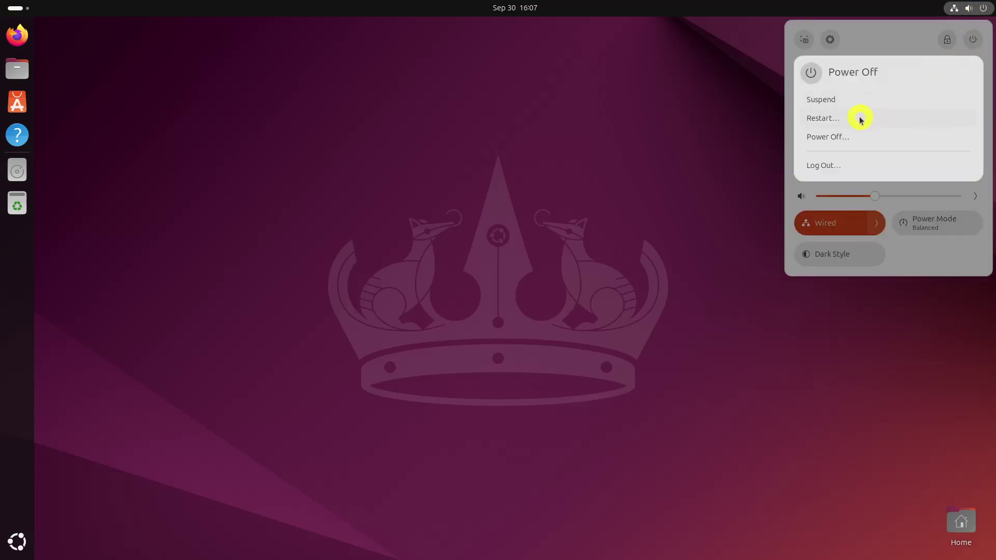
pyautogui.click(859, 119)
pyautogui.click(559, 316)
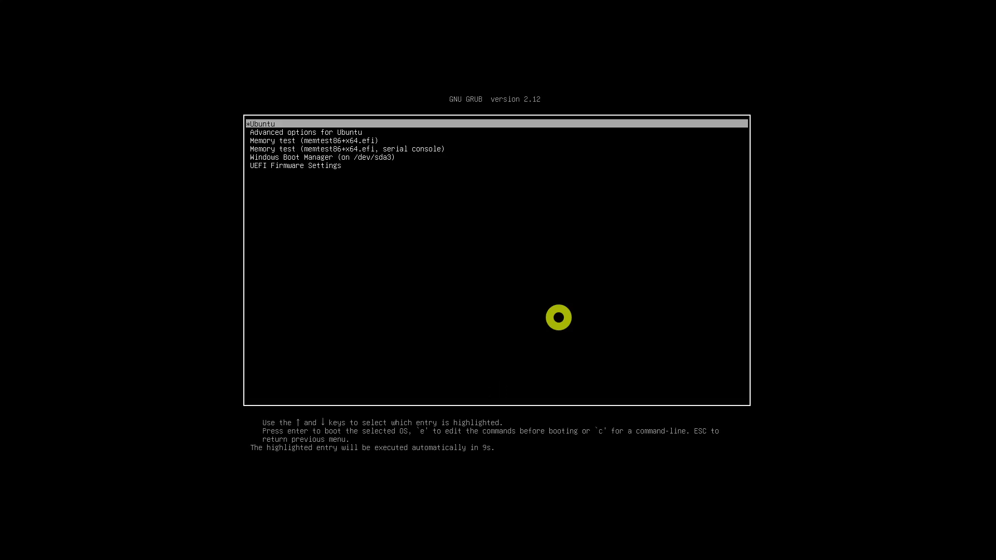
# Step: Boot Windows Boot Manager from the GRUB menu and sign in with the account PIN
pyautogui.press('Down')
pyautogui.press('Down')
pyautogui.press('Down')
pyautogui.press('Down')
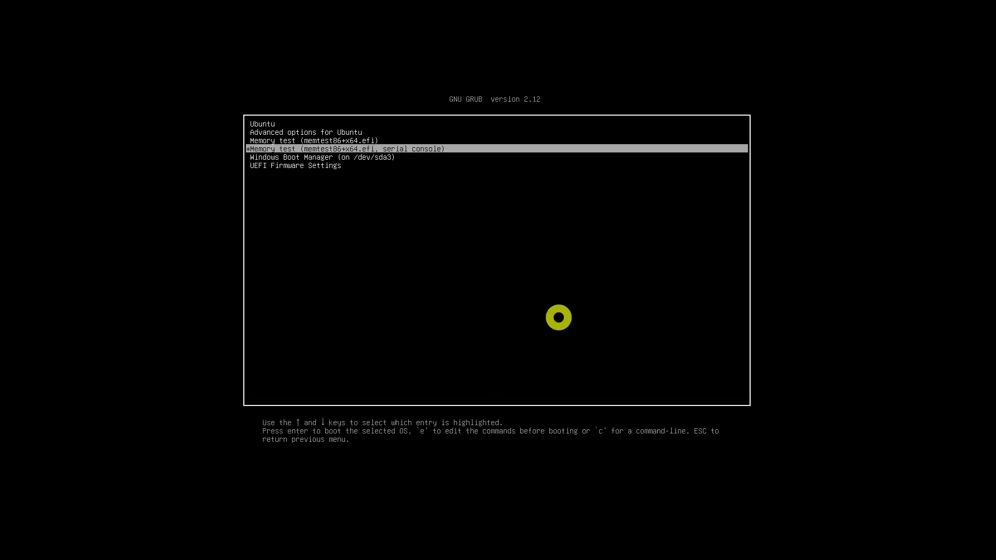
pyautogui.press('Return')
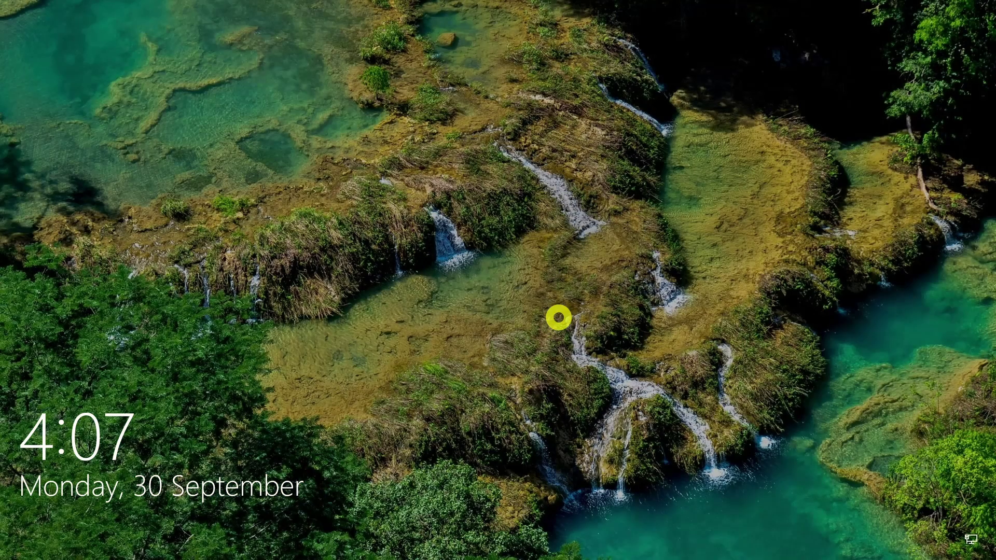
pyautogui.click(558, 317)
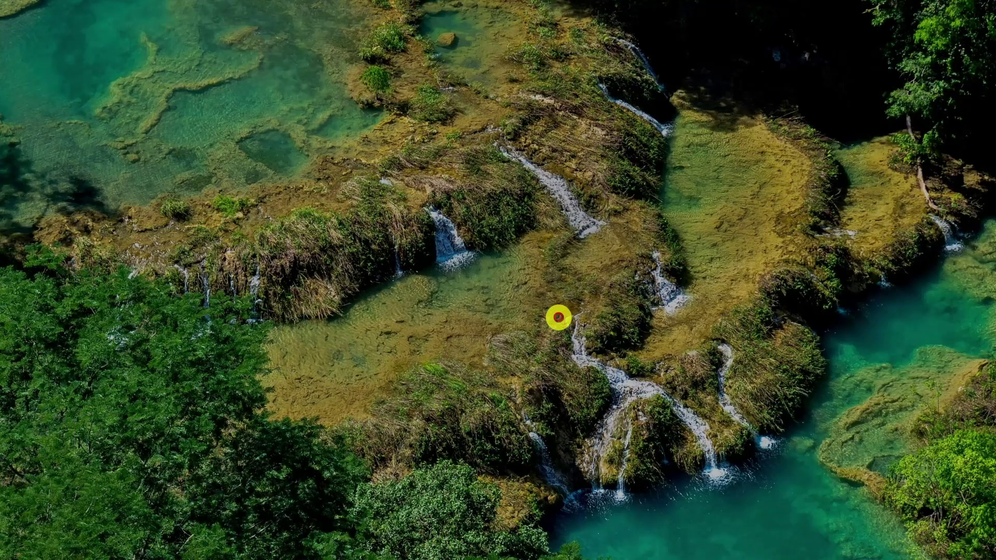
pyautogui.write('••••')
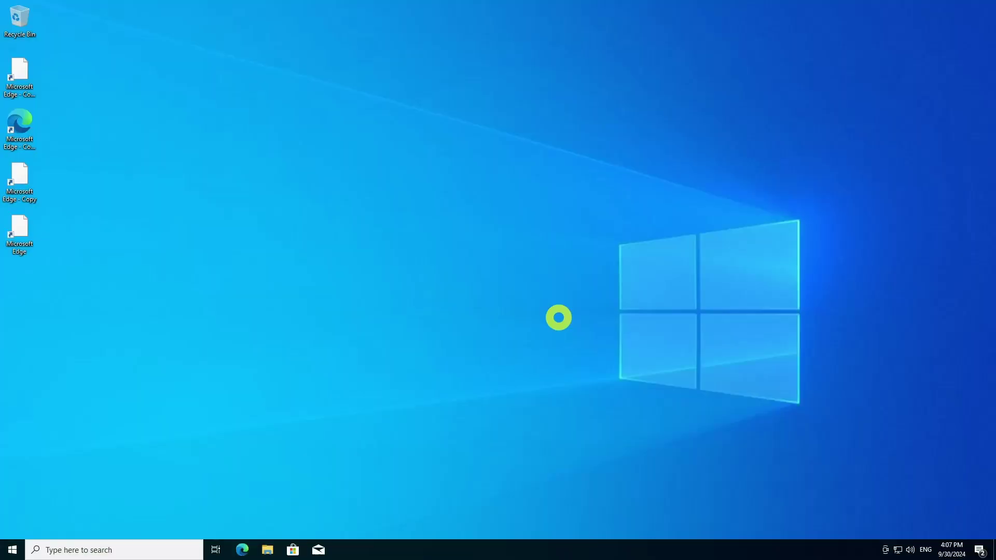